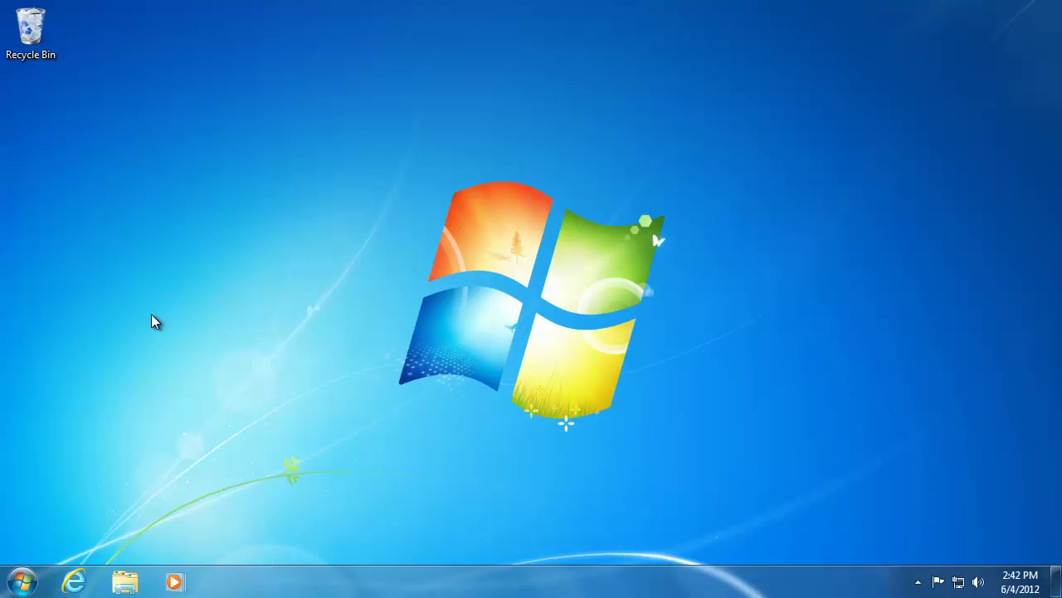
- Go from the Start menu through User Accounts and Family Safety to User Accounts
{"action": "left_click", "coordinate": [17, 582]}
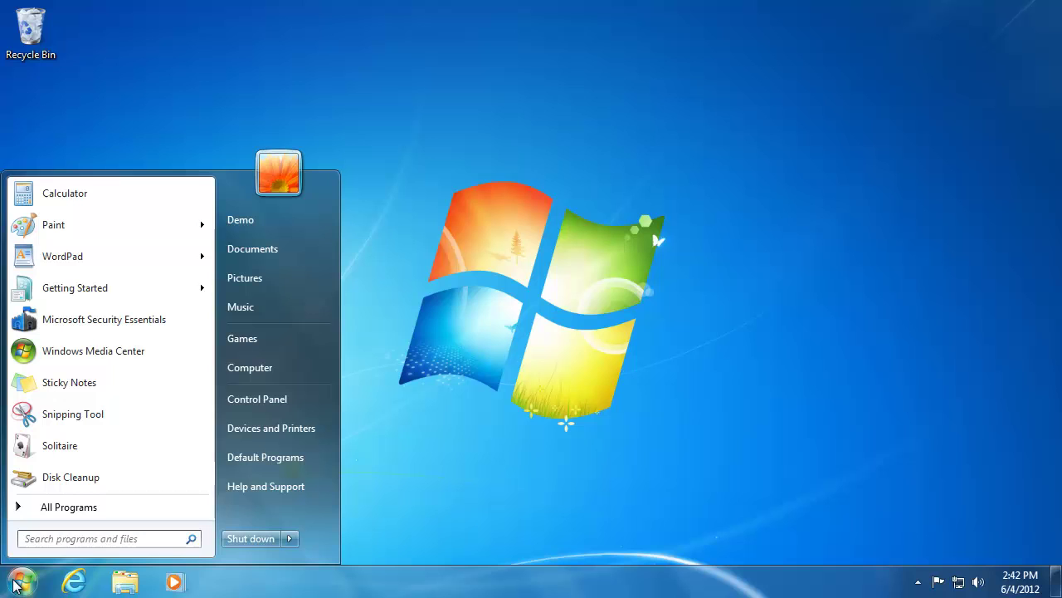
{"action": "left_click", "coordinate": [256, 403]}
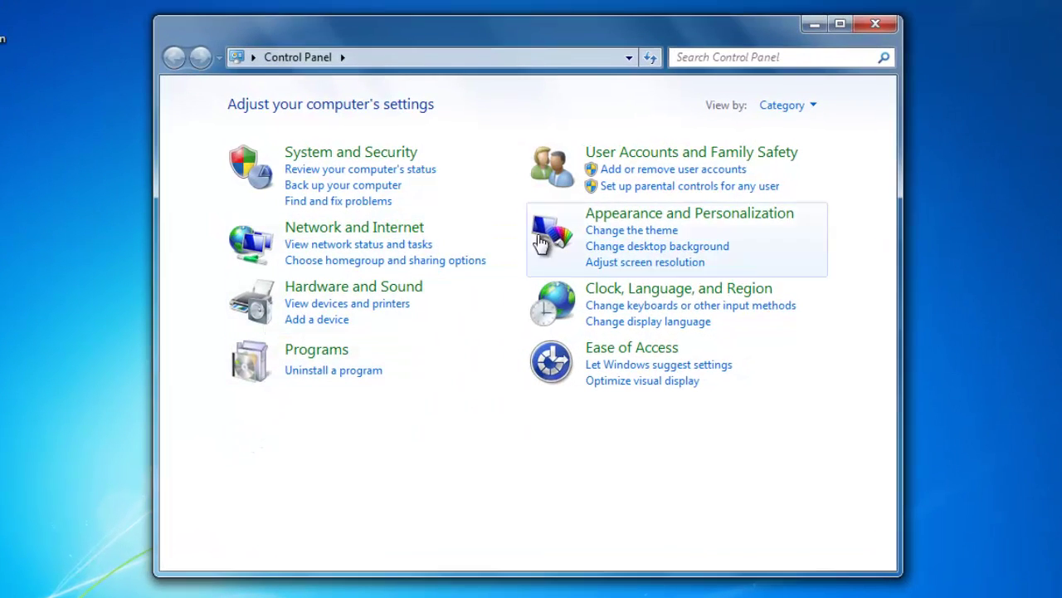
{"action": "left_click", "coordinate": [639, 156]}
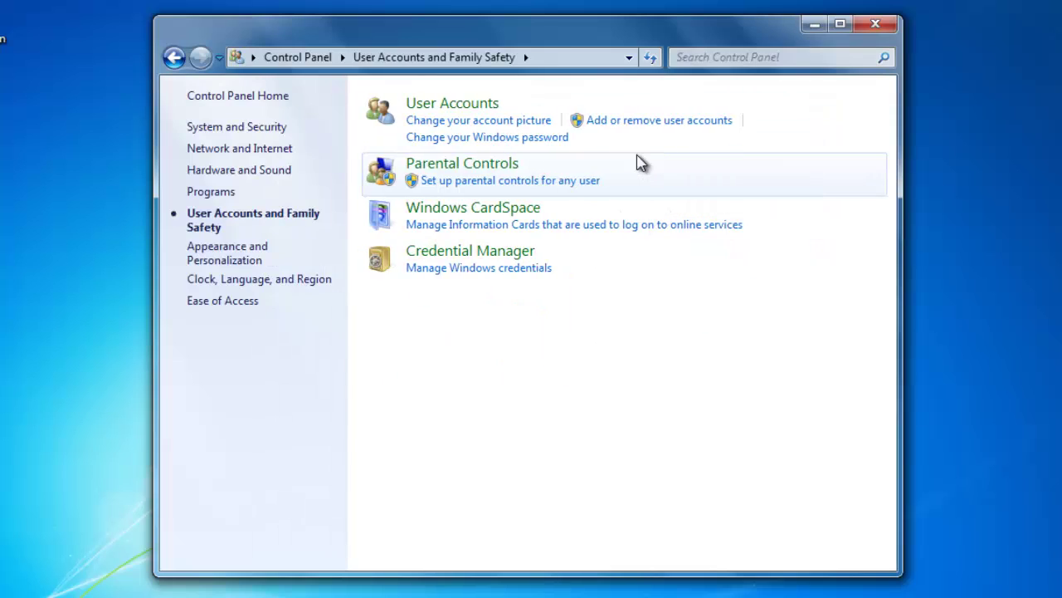
{"action": "left_click", "coordinate": [495, 106]}
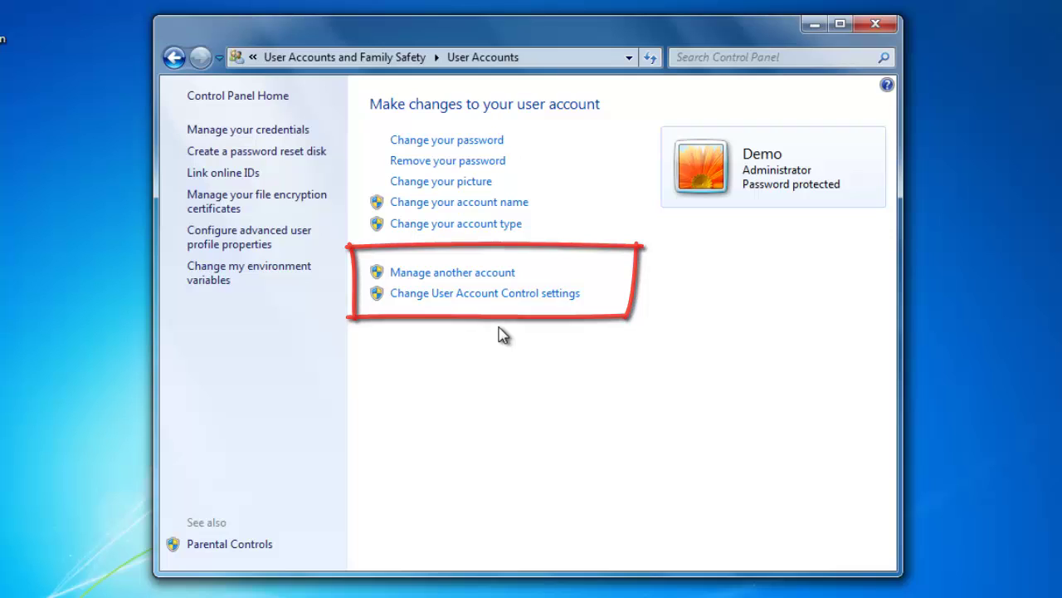
- Add a new Standard user account named 'Kids' from Manage Accounts
{"action": "left_click", "coordinate": [457, 275]}
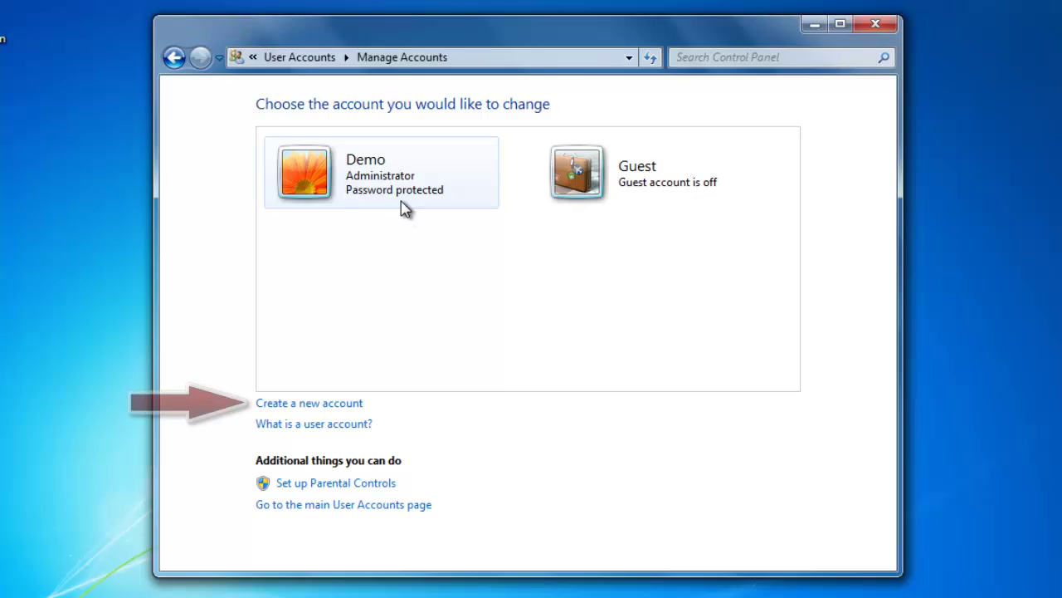
{"action": "left_click", "coordinate": [322, 406]}
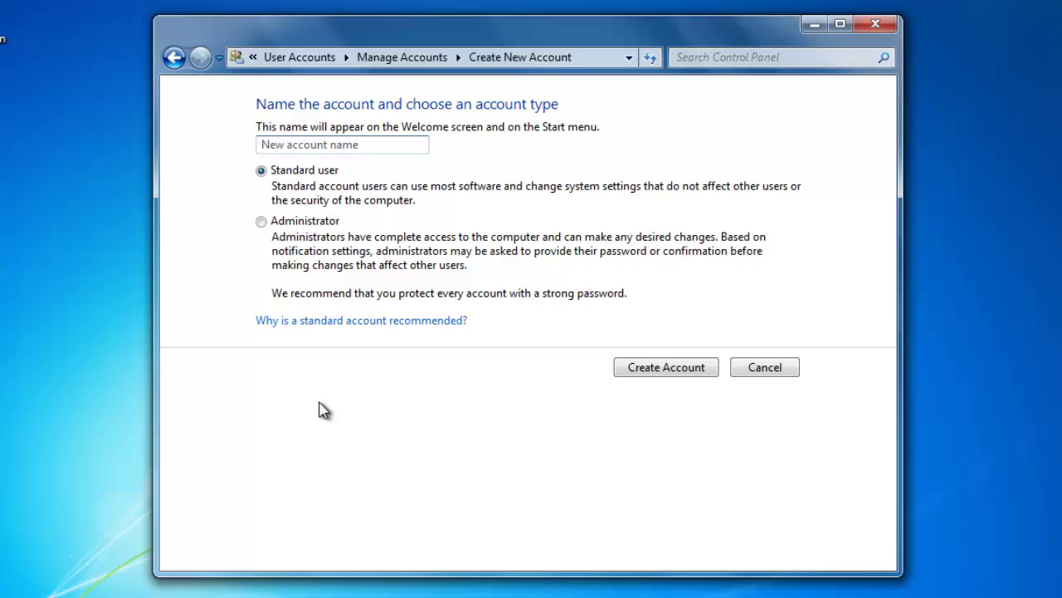
{"action": "type", "text": "Kids"}
{"action": "left_click", "coordinate": [664, 371]}
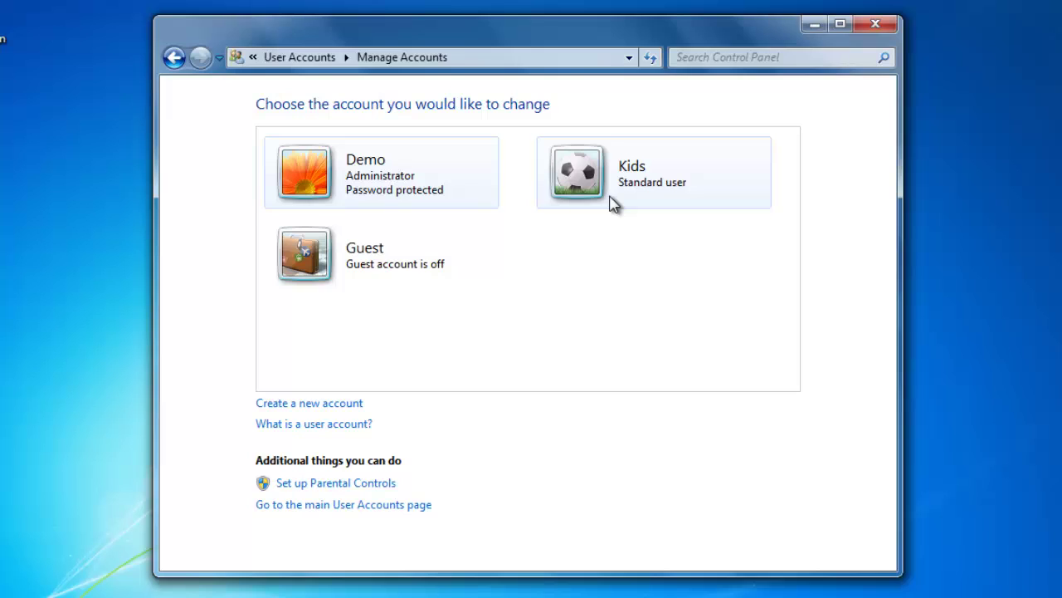
- Select the Kids account and begin setting up Parental Controls
{"action": "left_click", "coordinate": [613, 205]}
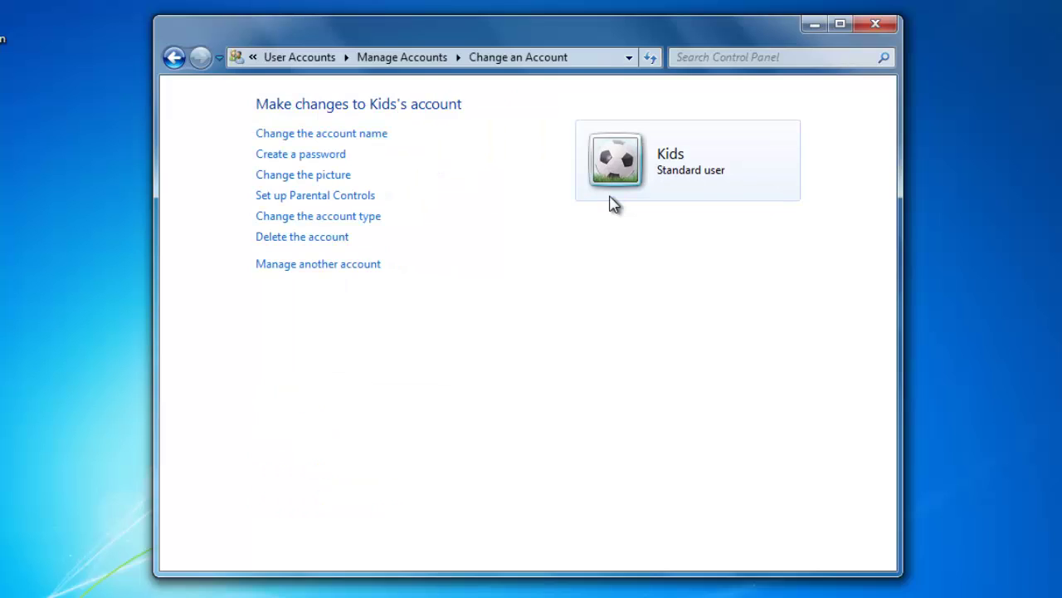
{"action": "left_click", "coordinate": [301, 199]}
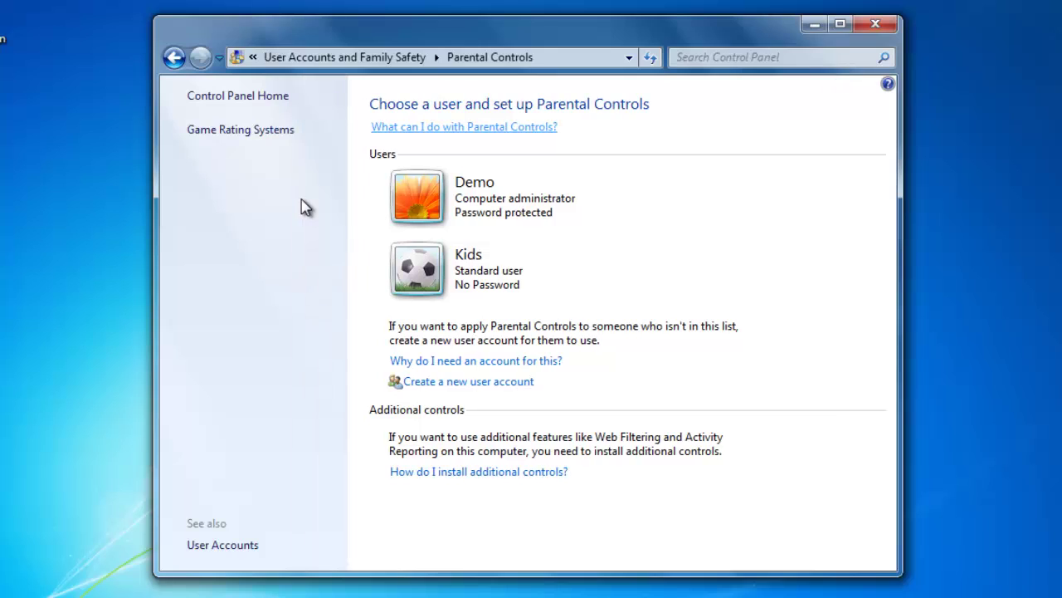
- Set Kids' Parental Controls to 'On, enforce current settings' and bring up the Time limits grid
{"action": "left_click", "coordinate": [424, 274]}
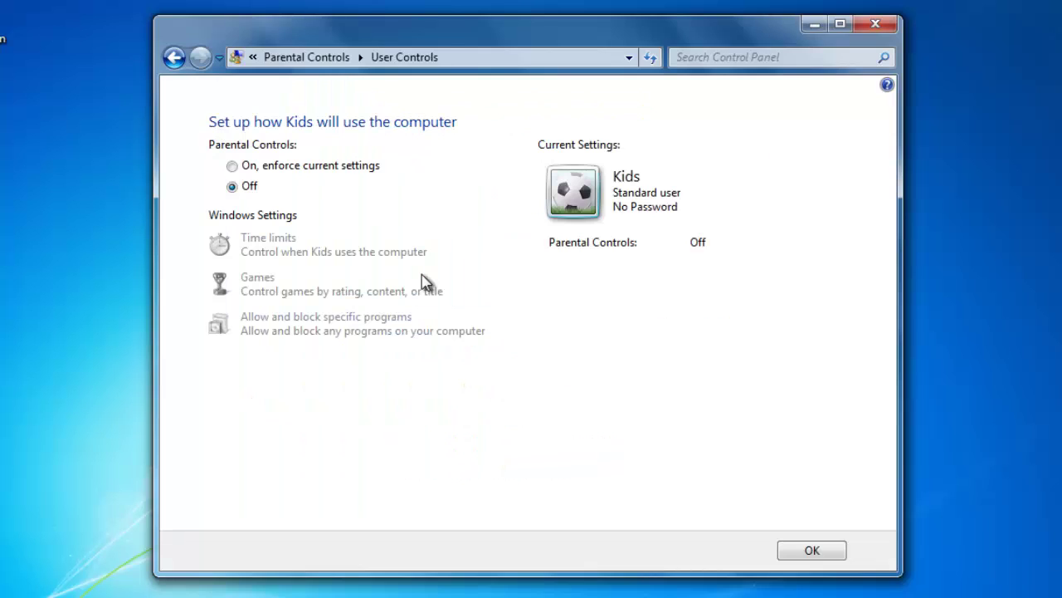
{"action": "left_click", "coordinate": [233, 166]}
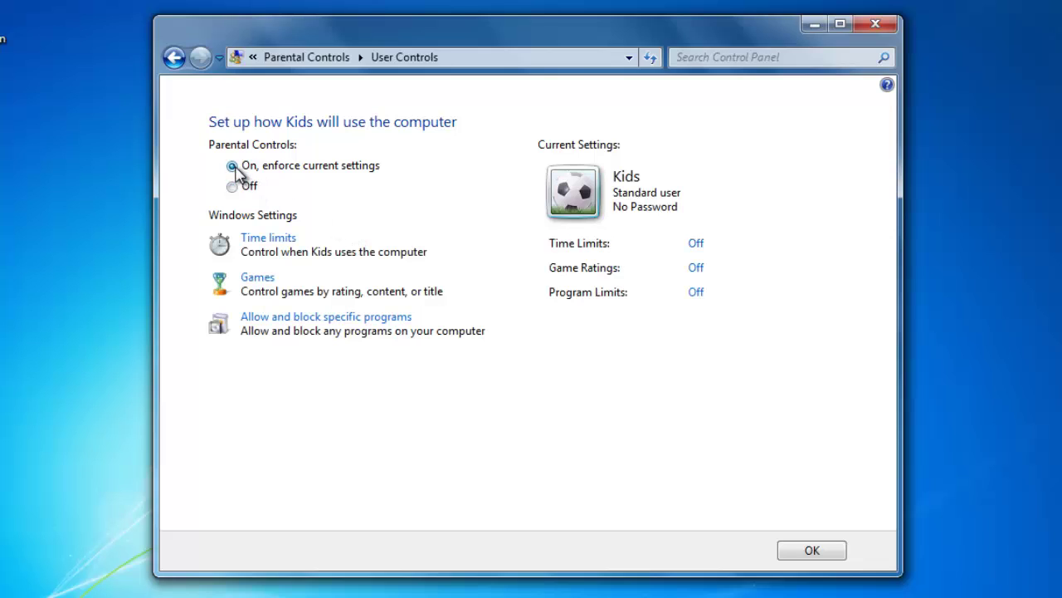
{"action": "left_click", "coordinate": [275, 241]}
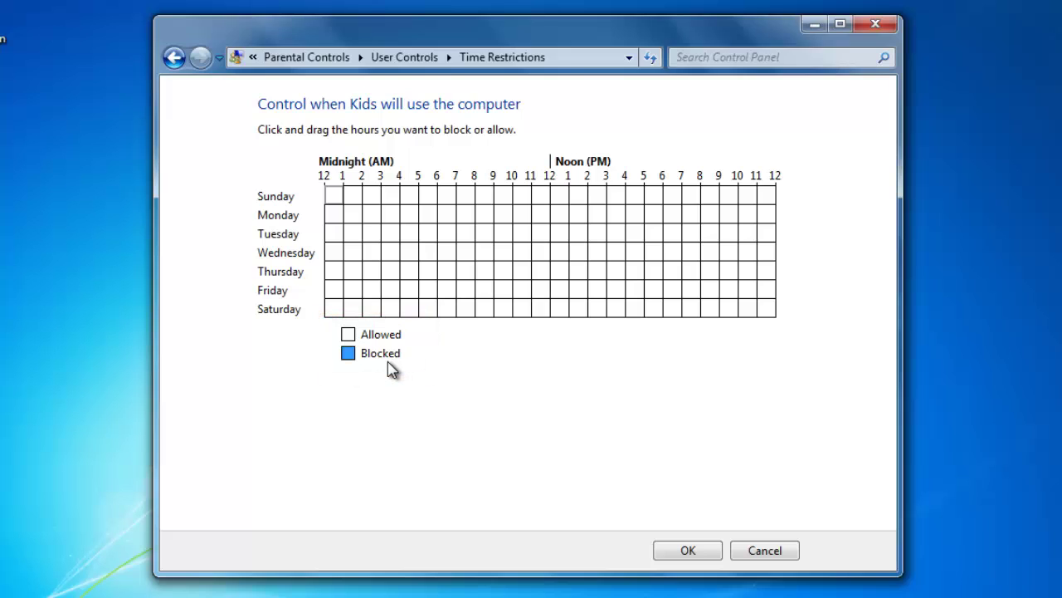
- Block Kids midnight–10 AM Sunday–Friday and 10 PM–midnight Sunday–Thursday, then save
{"action": "left_click", "coordinate": [339, 201]}
{"action": "left_click_drag", "start_coordinate": [338, 201], "coordinate": [504, 293]}
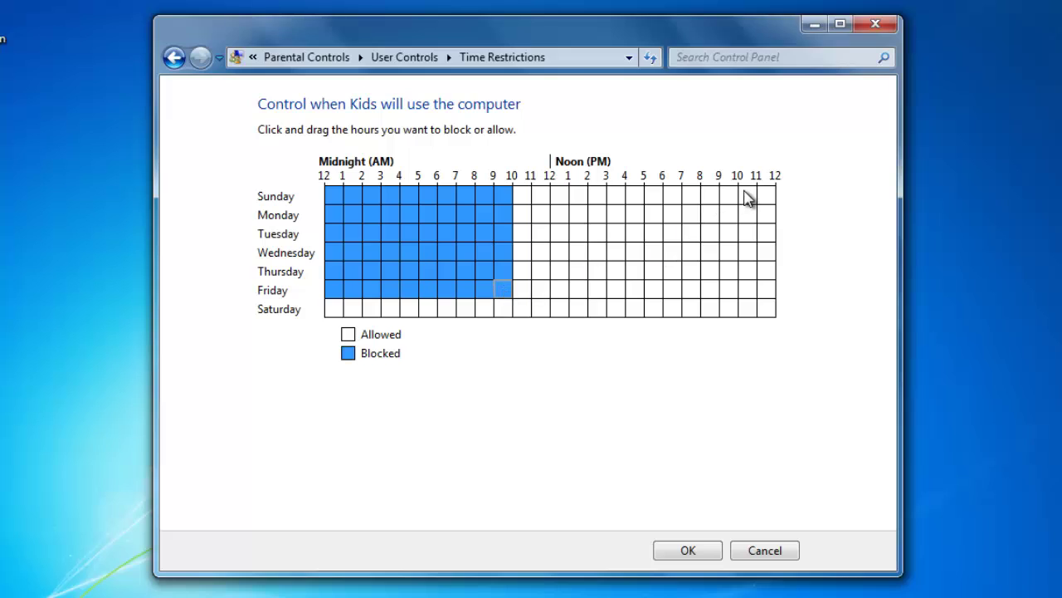
{"action": "left_click_drag", "start_coordinate": [749, 198], "coordinate": [769, 292]}
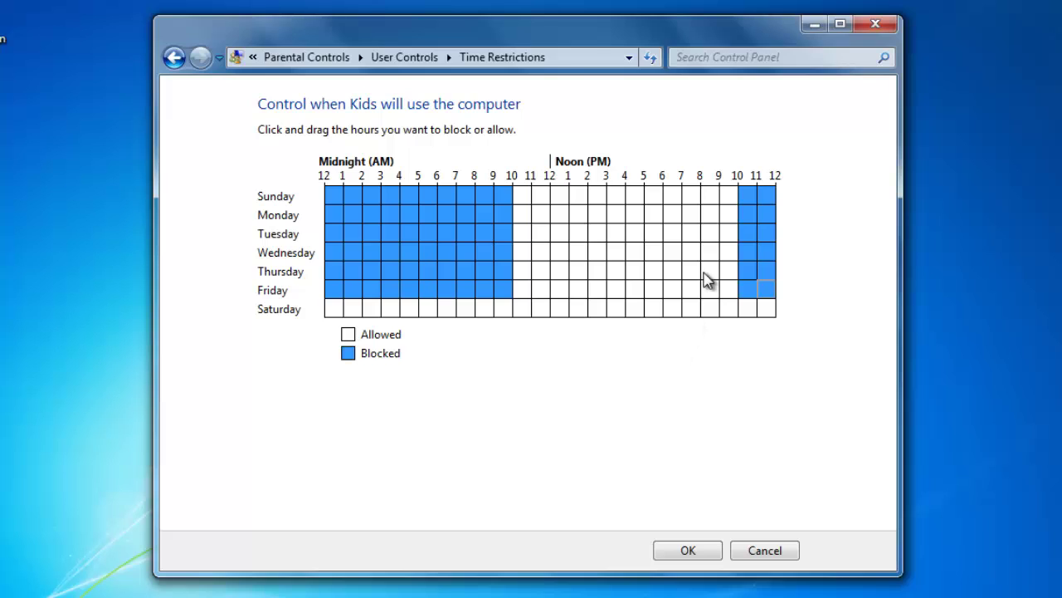
{"action": "left_click", "coordinate": [745, 292]}
{"action": "left_click", "coordinate": [760, 295]}
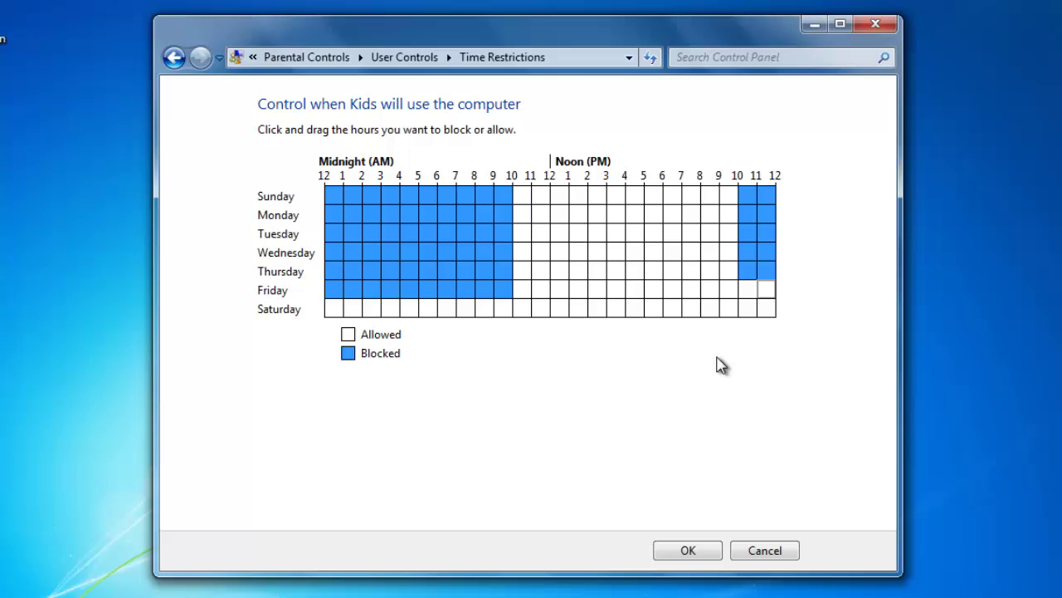
{"action": "left_click", "coordinate": [702, 551]}
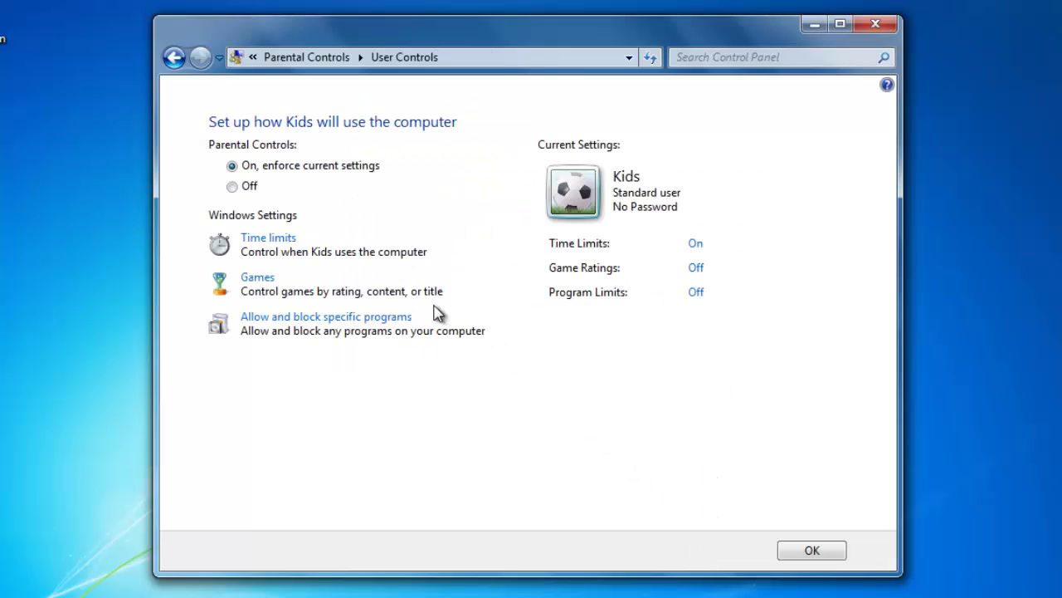
- Let Kids play games, limited to titles rated up to TEEN
{"action": "left_click", "coordinate": [265, 281]}
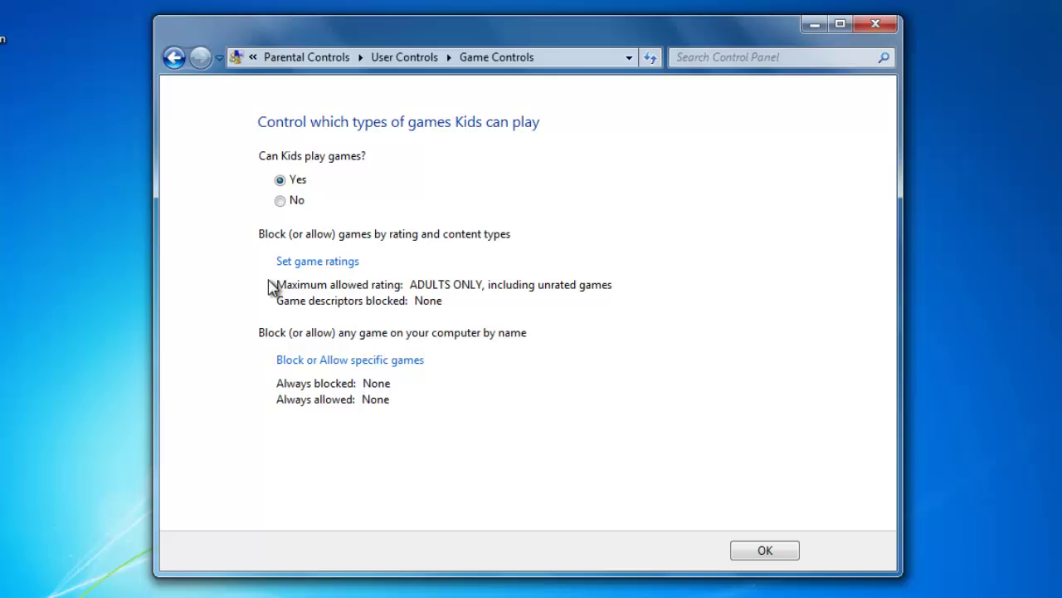
{"action": "left_click", "coordinate": [280, 201]}
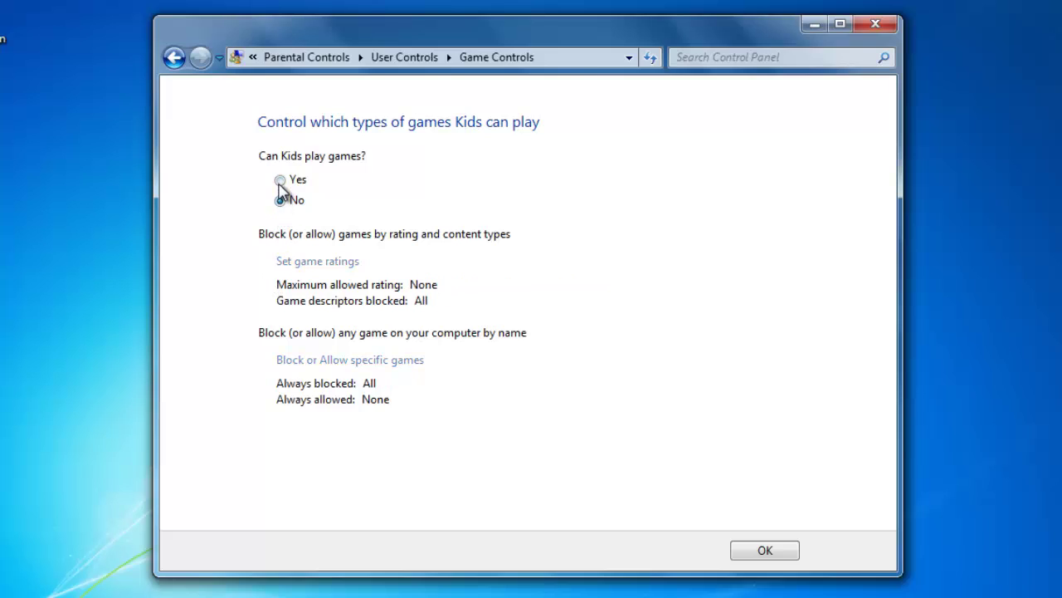
{"action": "left_click", "coordinate": [280, 181]}
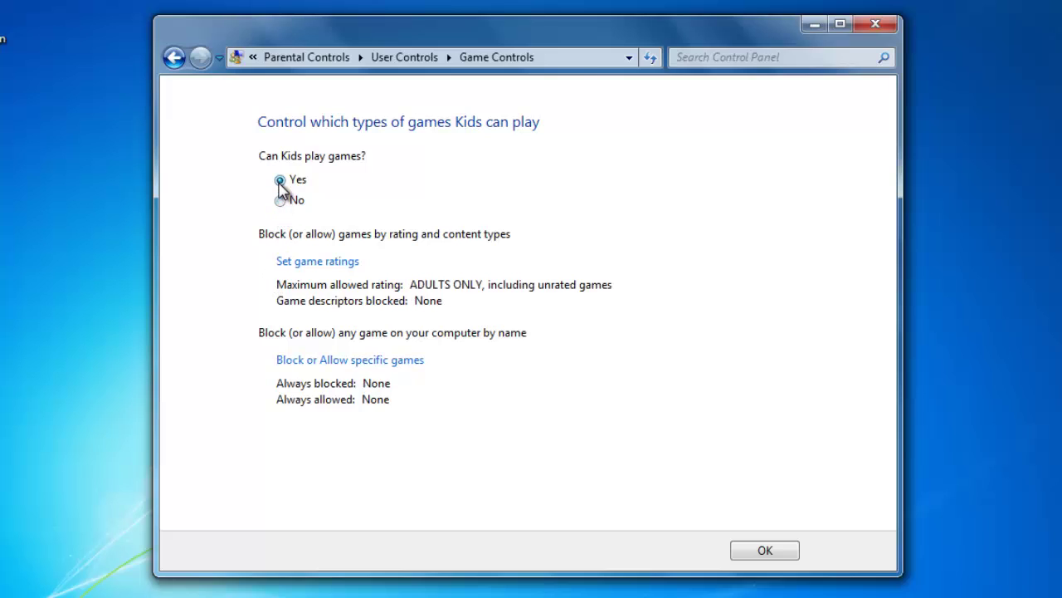
{"action": "left_click", "coordinate": [326, 264]}
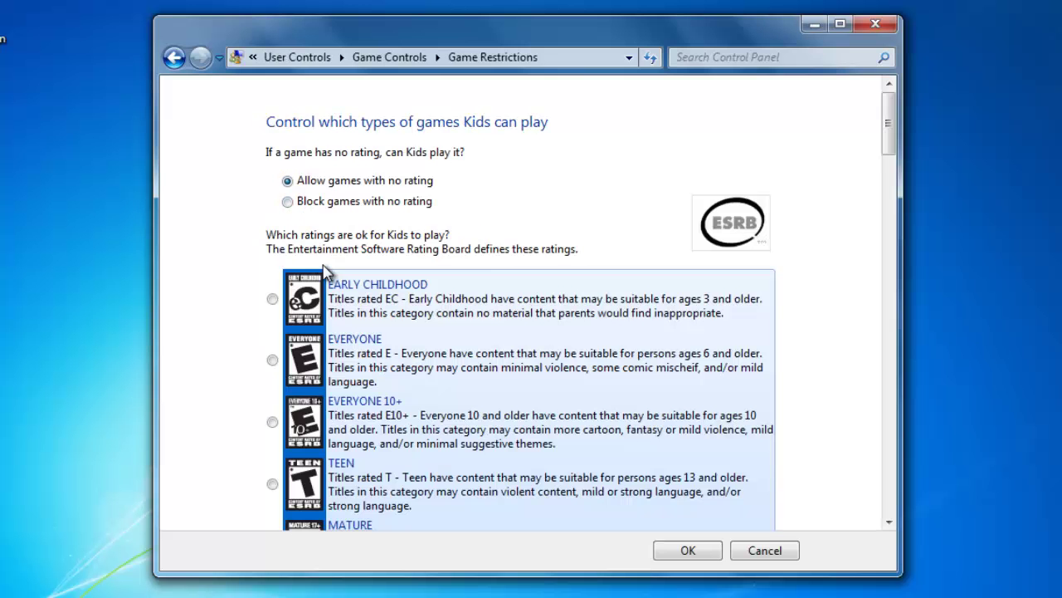
{"action": "scroll", "coordinate": [325, 265], "scroll_direction": "down", "scroll_amount": 3}
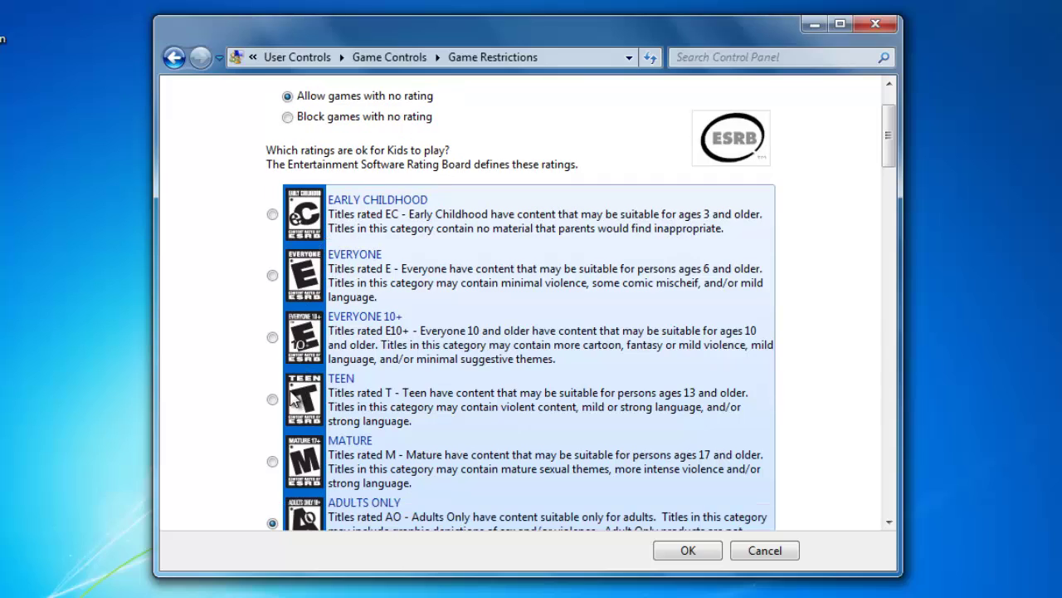
{"action": "left_click", "coordinate": [273, 399]}
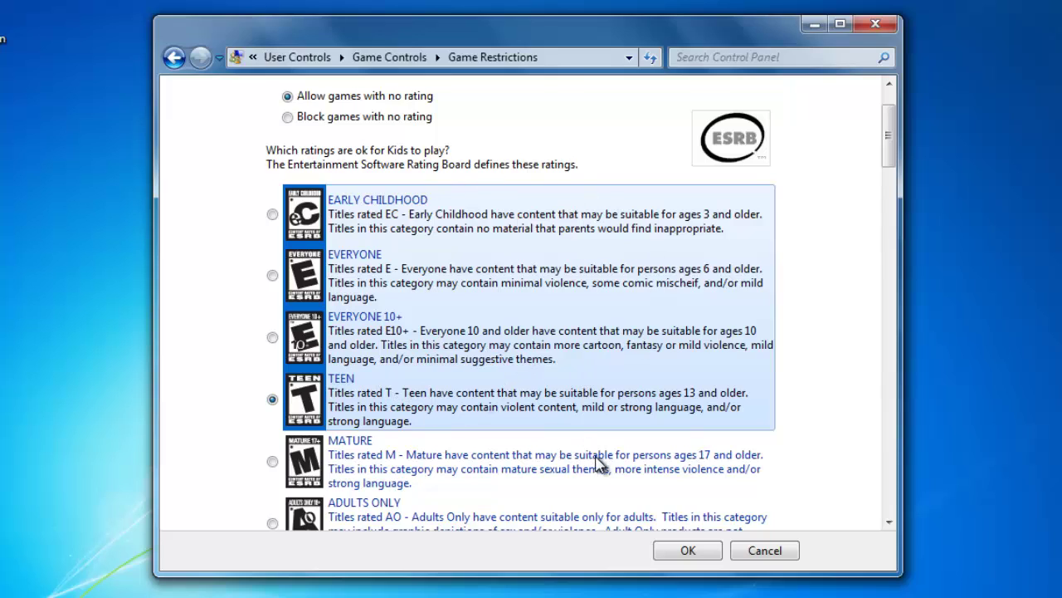
{"action": "left_click", "coordinate": [682, 552]}
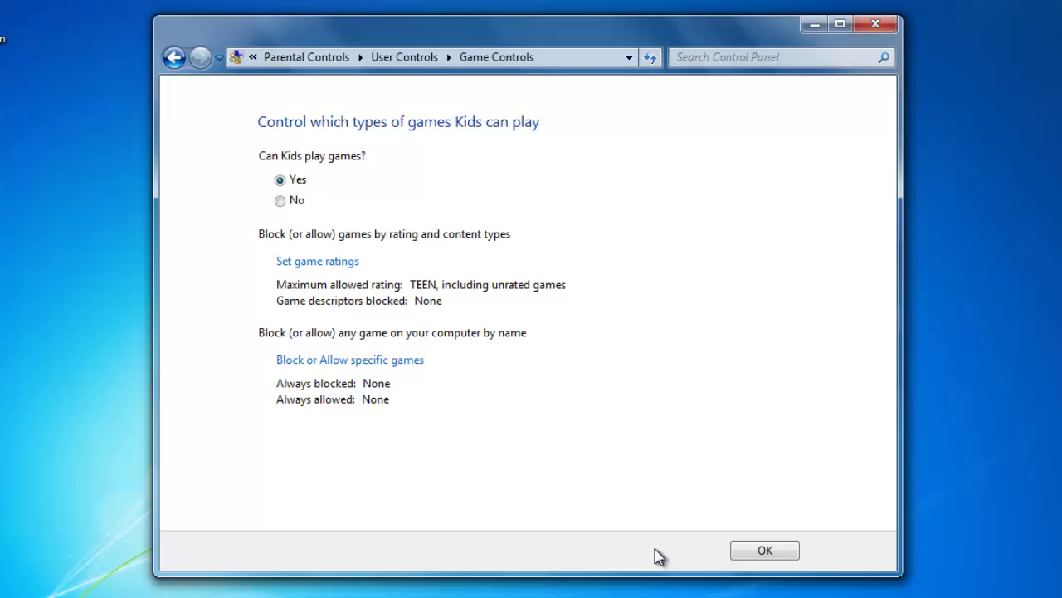
- Always allow Internet Backgammon and always block Internet Checkers, then save game settings
{"action": "left_click", "coordinate": [387, 362]}
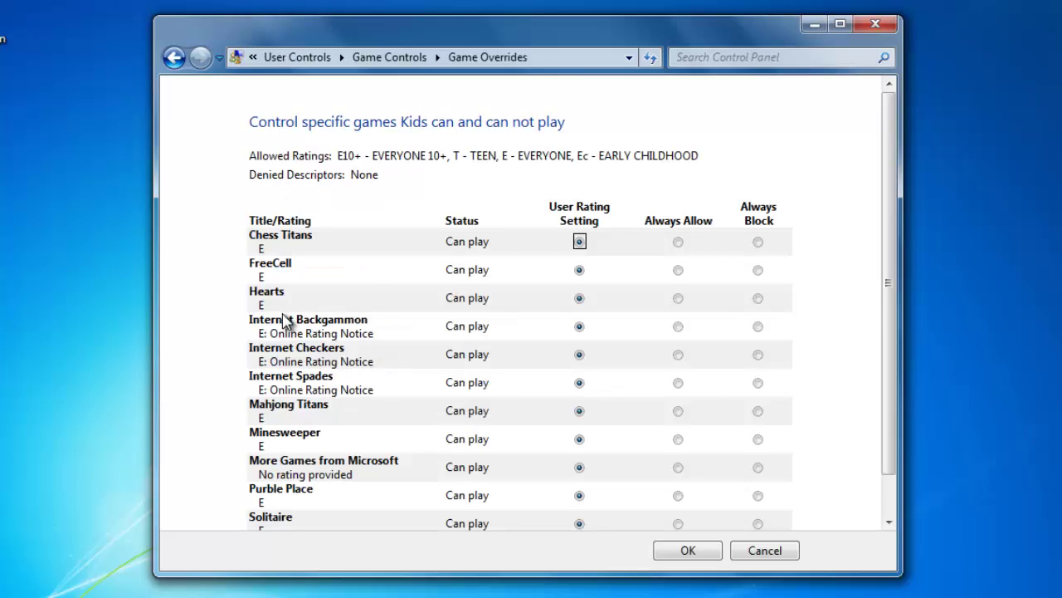
{"action": "scroll", "coordinate": [285, 322], "scroll_direction": "down", "scroll_amount": 2}
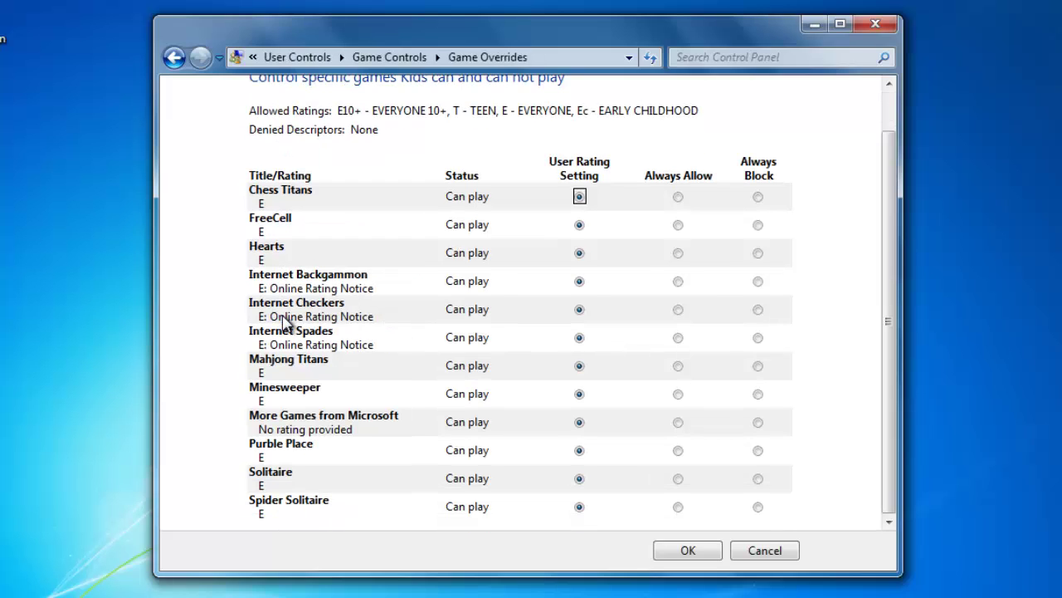
{"action": "left_click", "coordinate": [678, 281]}
{"action": "left_click", "coordinate": [758, 310]}
{"action": "left_click", "coordinate": [706, 551]}
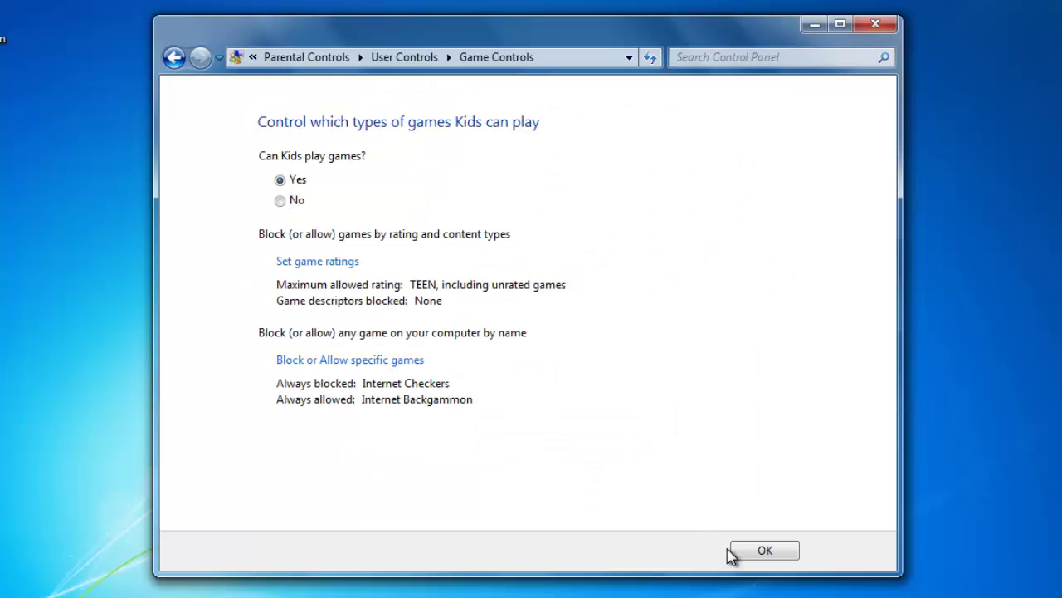
{"action": "left_click", "coordinate": [754, 552]}
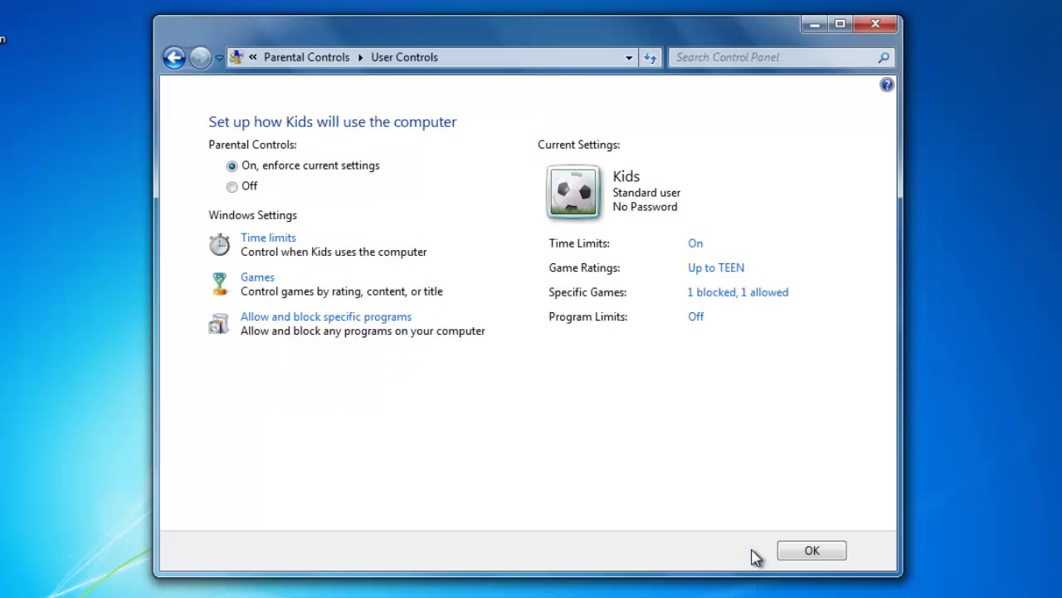
- Limit Kids to allowed programs only, permitting wlarp.exe and LangSelector.exe
{"action": "left_click", "coordinate": [289, 323]}
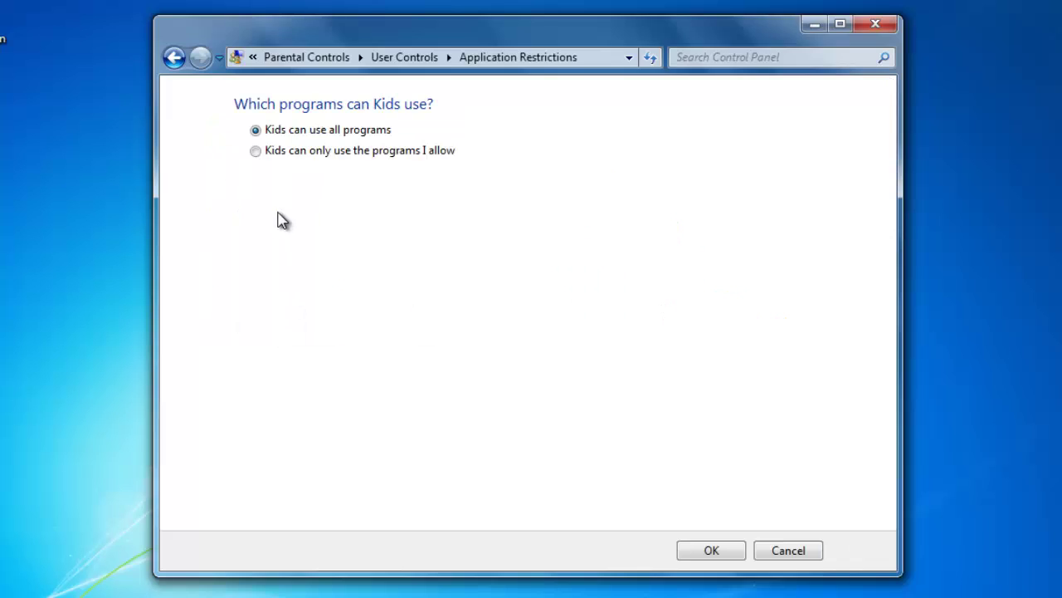
{"action": "left_click", "coordinate": [258, 152]}
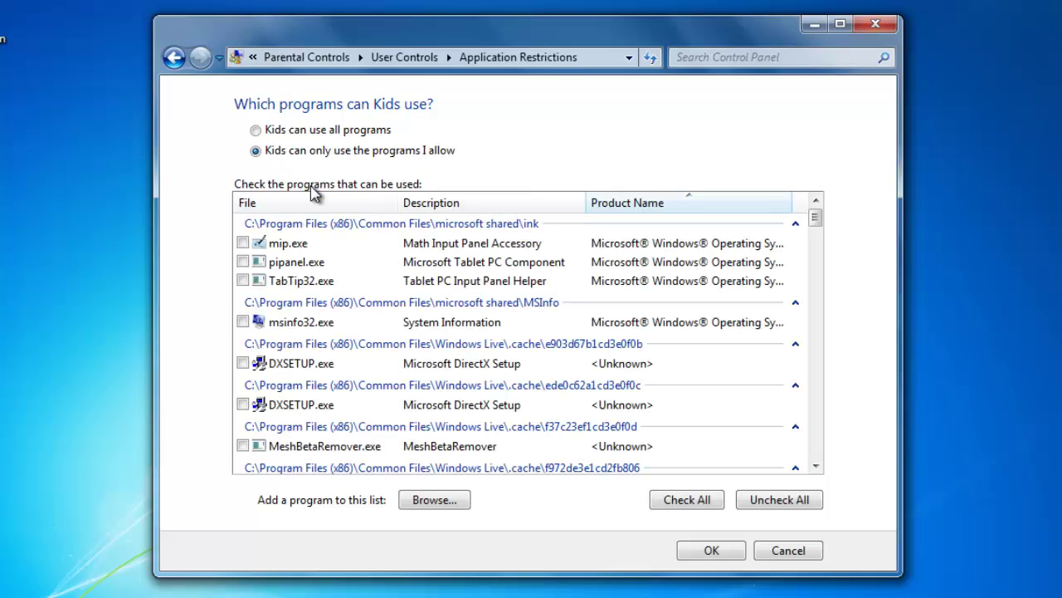
{"action": "left_click_drag", "start_coordinate": [816, 213], "coordinate": [828, 281]}
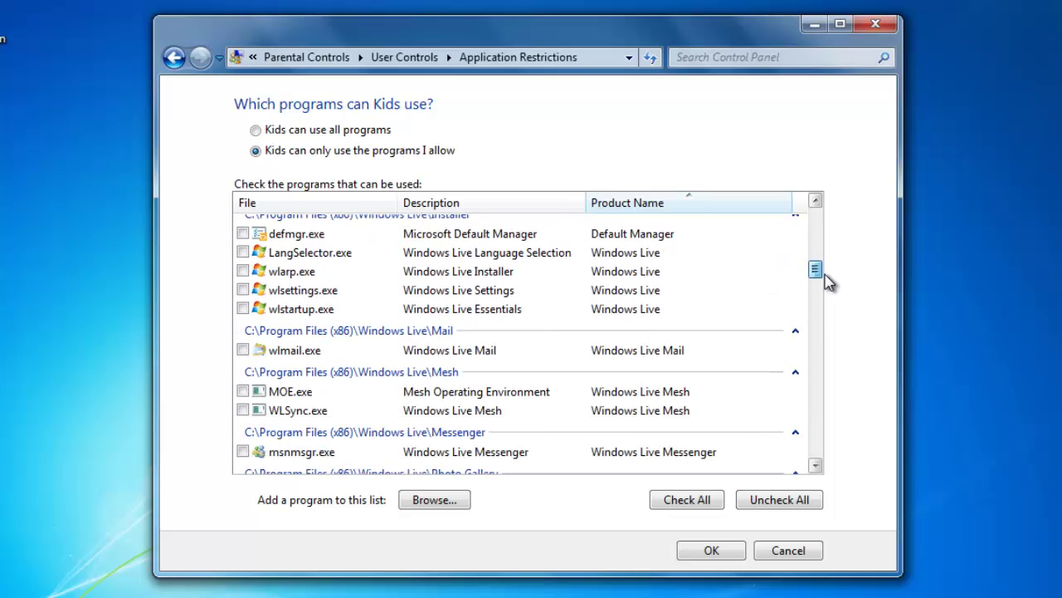
{"action": "left_click", "coordinate": [240, 290]}
{"action": "left_click", "coordinate": [242, 272]}
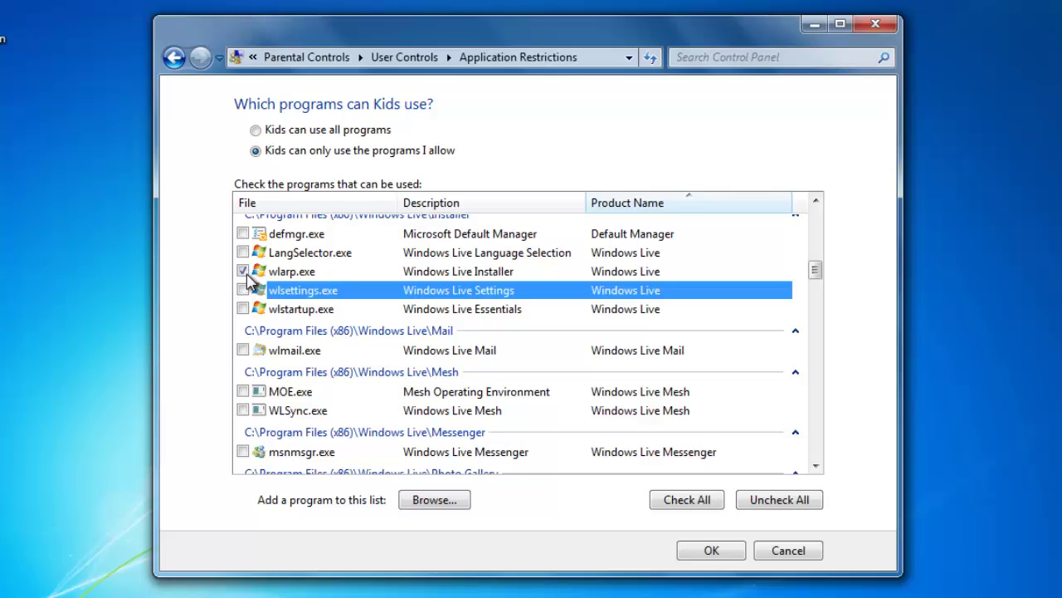
{"action": "left_click", "coordinate": [243, 252]}
{"action": "left_click", "coordinate": [712, 551]}
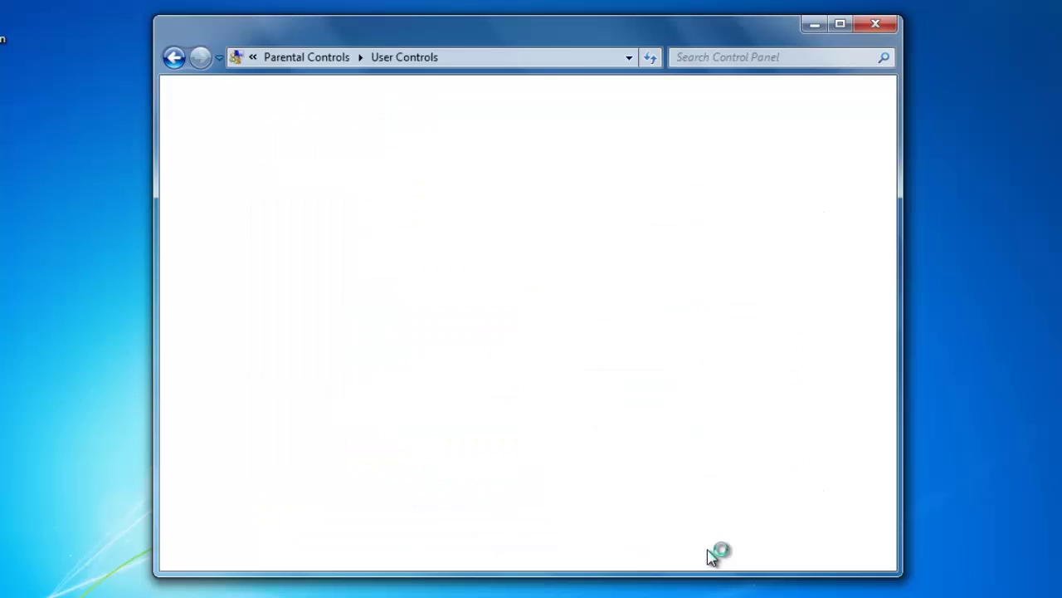
{"action": "left_click", "coordinate": [802, 552]}
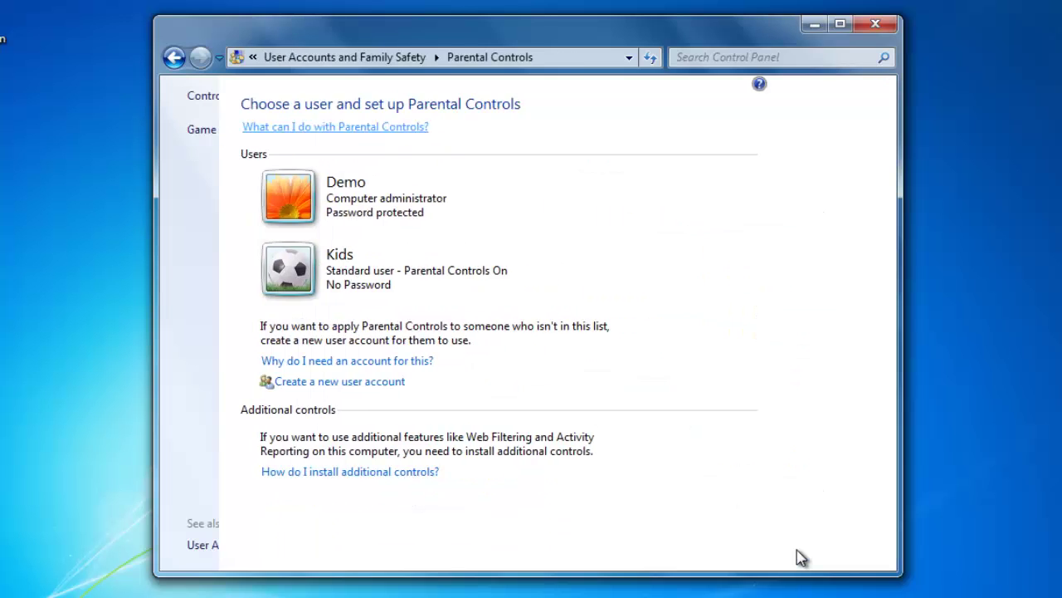